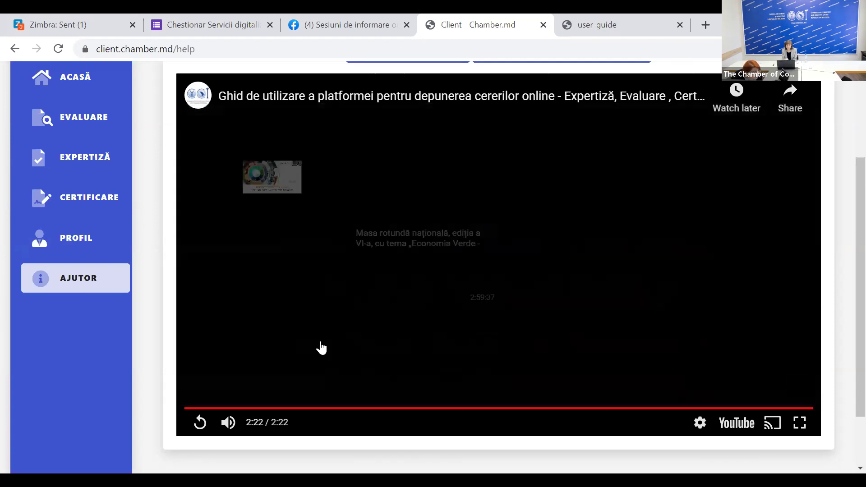
Start a new request in the expertise section of the Chamber client portal
{"action": "scroll", "coordinate": [141, 177], "scroll_direction": "up", "scroll_amount": 1}
{"action": "scroll", "coordinate": [140, 176], "scroll_direction": "up", "scroll_amount": 2}
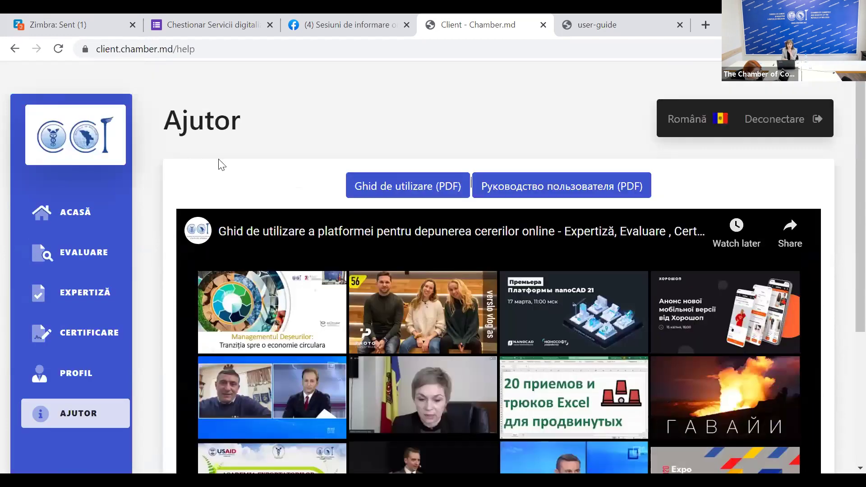
{"action": "left_click", "coordinate": [101, 259]}
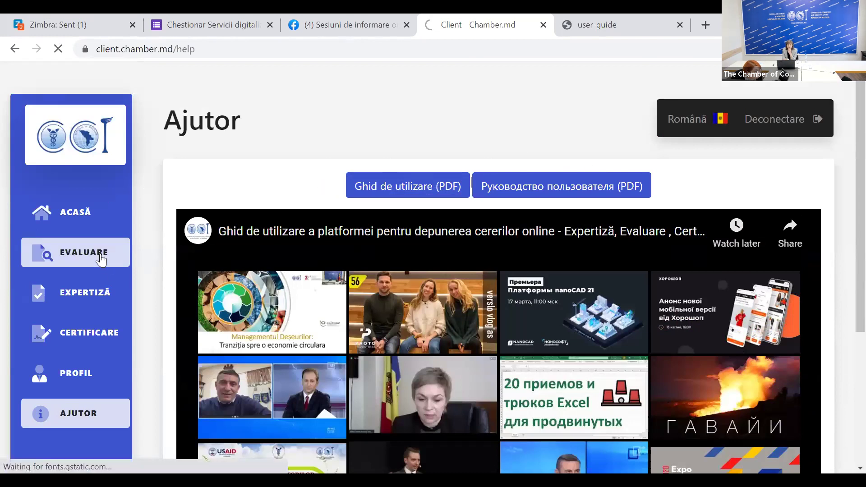
{"action": "left_click", "coordinate": [94, 300]}
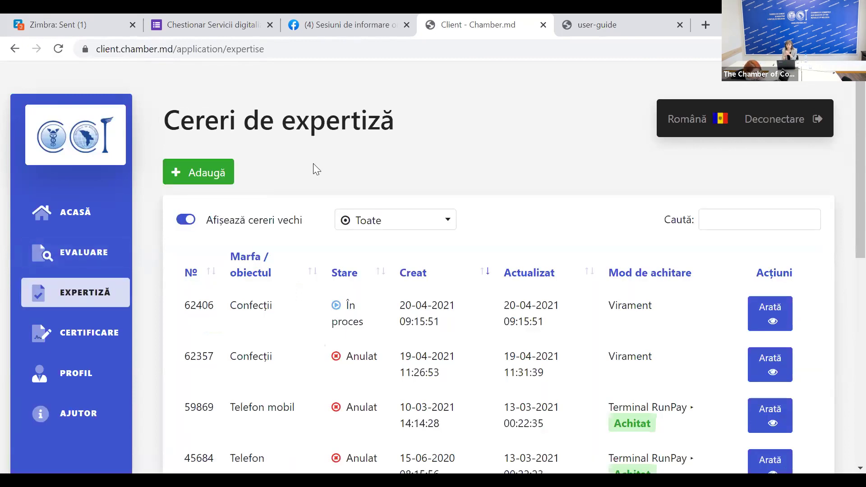
{"action": "left_click", "coordinate": [196, 175]}
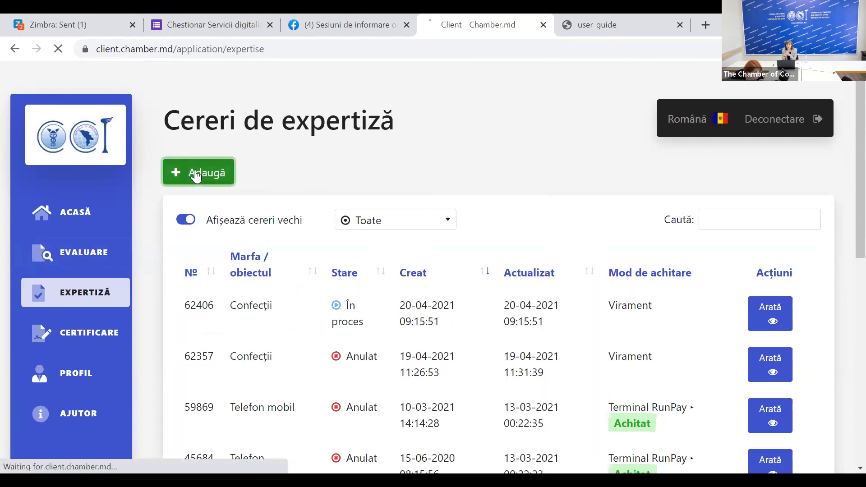
Set the branch to Filiala Chișinău and the subdivision to Secția Expertiză și evaluare a produselor alimentare și mărfurilor Industriale
{"action": "left_click", "coordinate": [227, 211]}
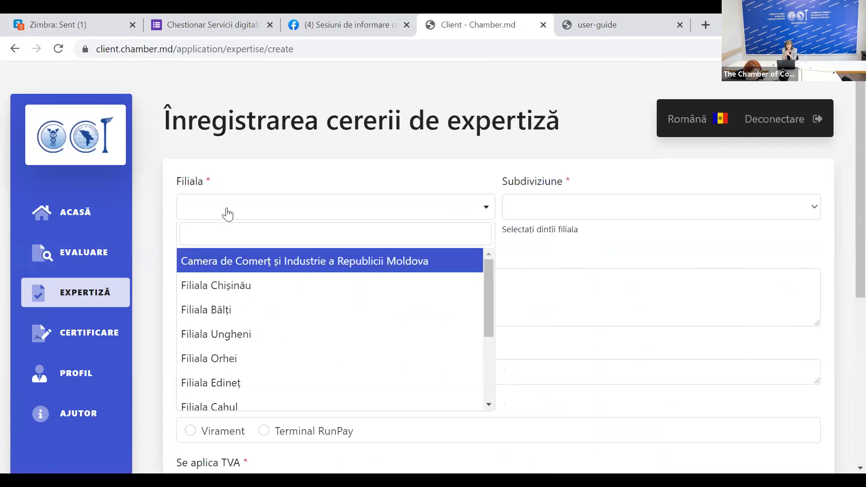
{"action": "left_click", "coordinate": [226, 286]}
{"action": "left_click", "coordinate": [545, 206]}
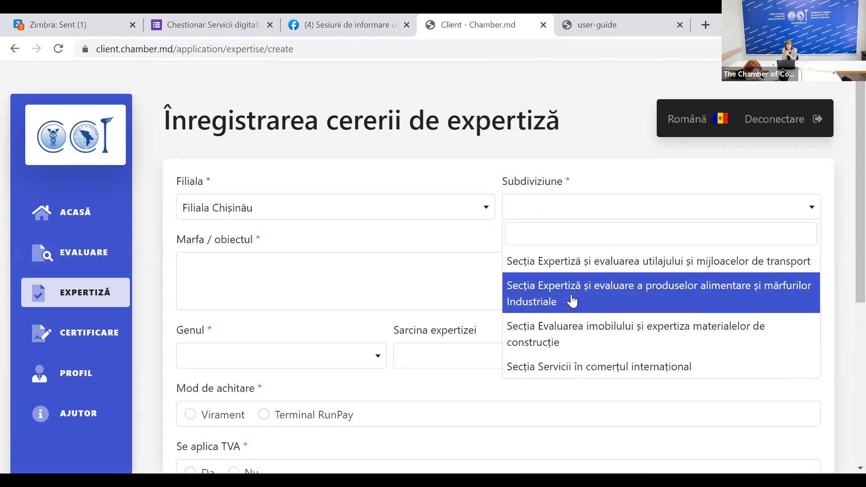
{"action": "left_click", "coordinate": [593, 299]}
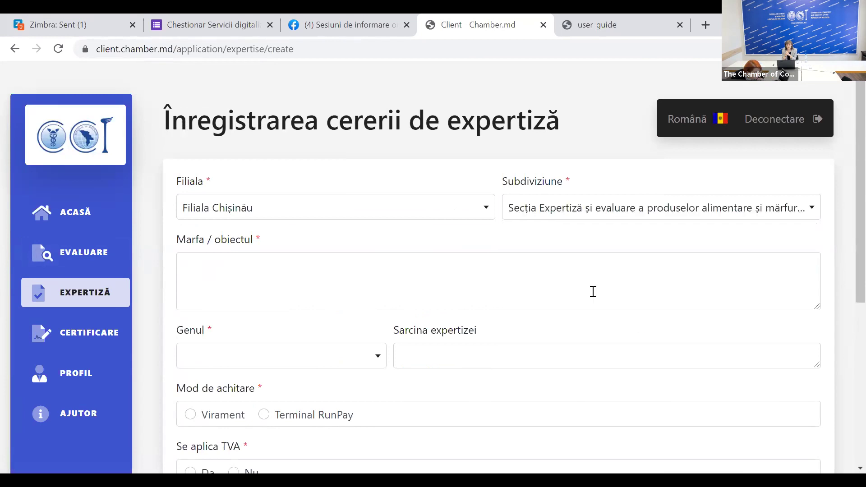
Enter Confecții as the goods and choose the expertise type determining production volume from raw material under active processing (perfectionare activa)
{"action": "left_click", "coordinate": [240, 279]}
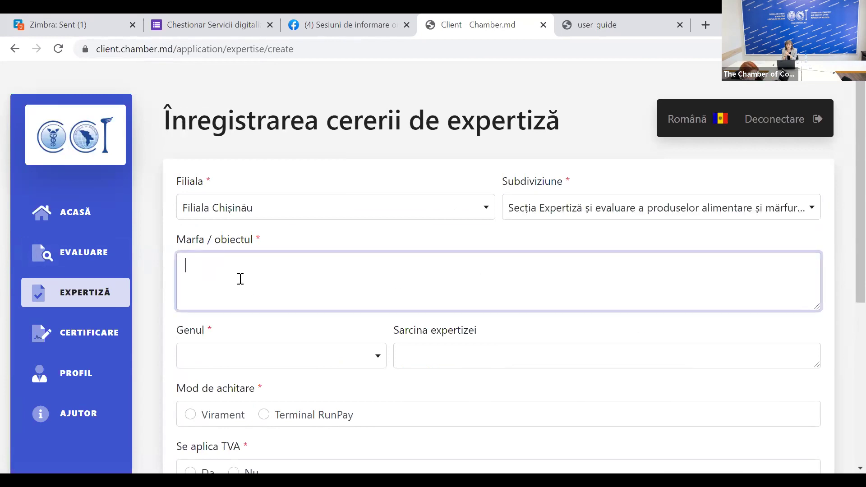
{"action": "type", "text": "Confecții"}
{"action": "left_click", "coordinate": [263, 363]}
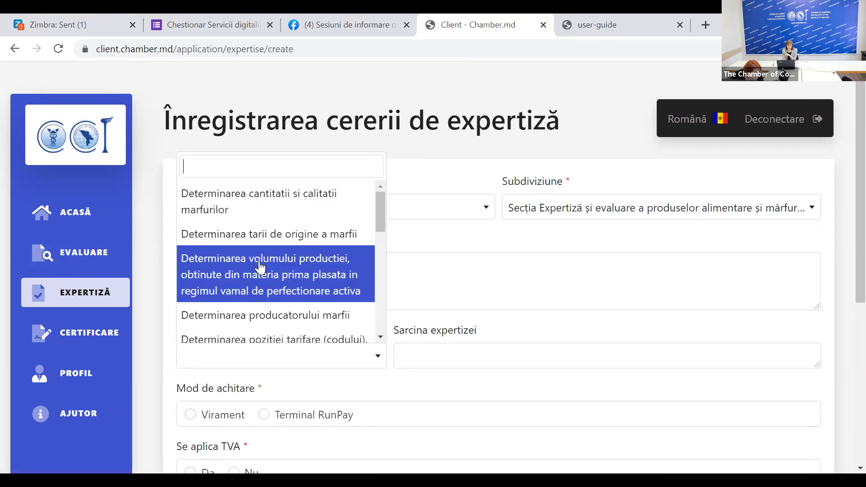
{"action": "left_click", "coordinate": [261, 271]}
Set the payment method to Virament and choose Da for applying TVA
{"action": "scroll", "coordinate": [499, 288], "scroll_direction": "down", "scroll_amount": 3}
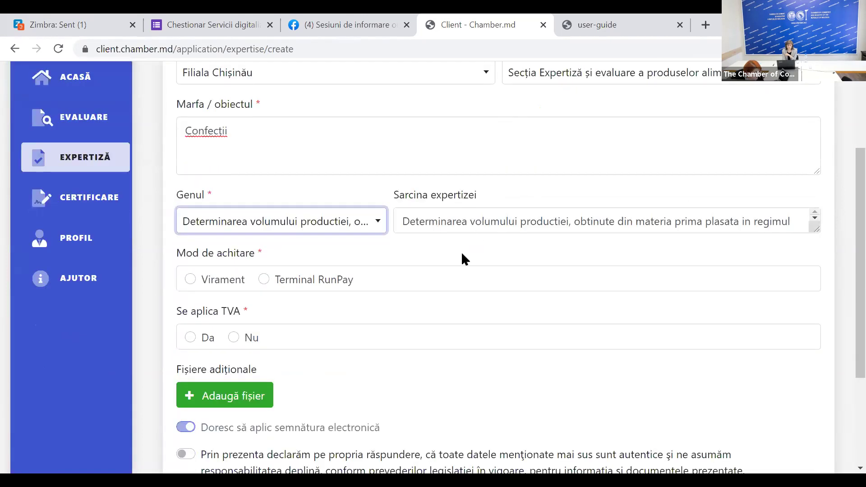
{"action": "left_click", "coordinate": [190, 279]}
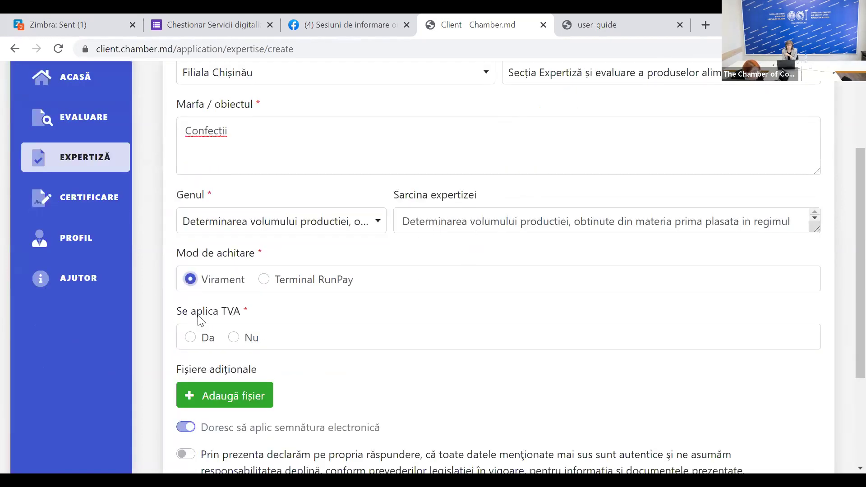
{"action": "left_click", "coordinate": [190, 337]}
{"action": "scroll", "coordinate": [354, 316], "scroll_direction": "down", "scroll_amount": 3}
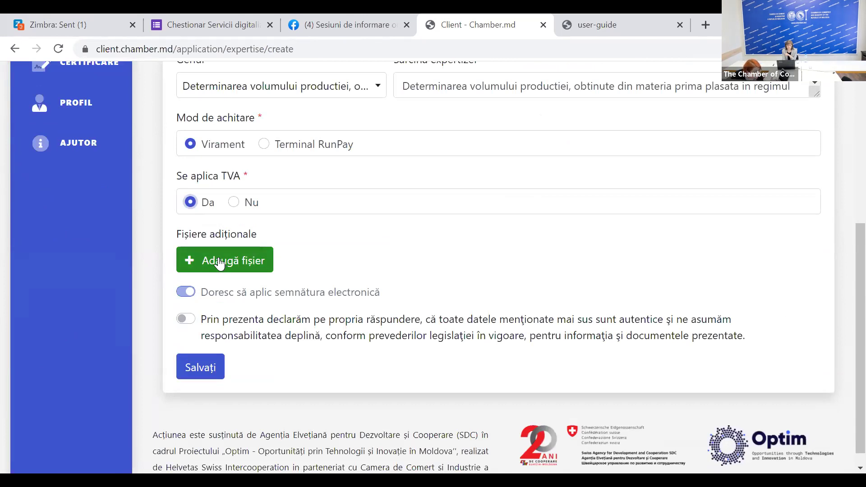
Attach the PDF file doc expertiza from the Desktop as an additional file
{"action": "scroll", "coordinate": [370, 242], "scroll_direction": "up", "scroll_amount": 4}
{"action": "scroll", "coordinate": [356, 257], "scroll_direction": "down", "scroll_amount": 3}
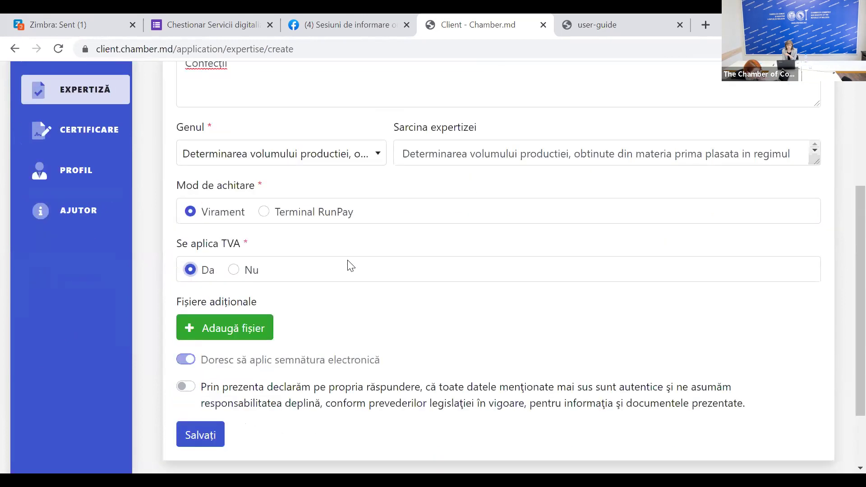
{"action": "left_click", "coordinate": [245, 333]}
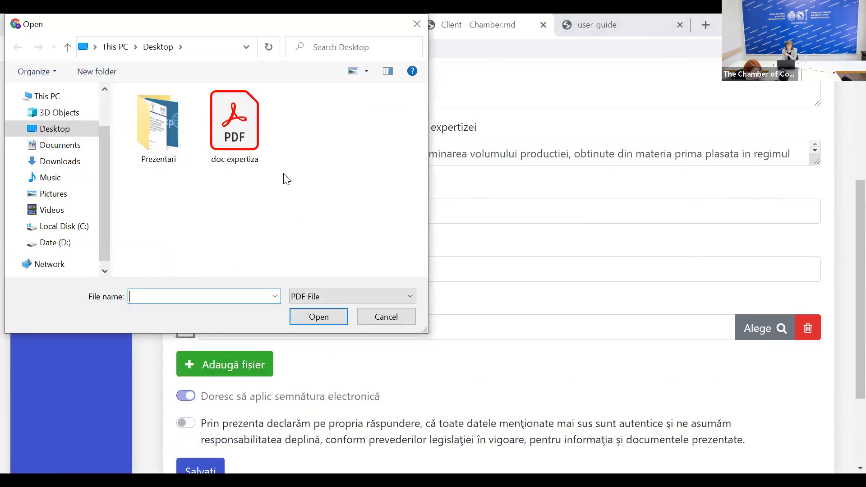
{"action": "left_click", "coordinate": [244, 145]}
{"action": "left_click", "coordinate": [305, 322]}
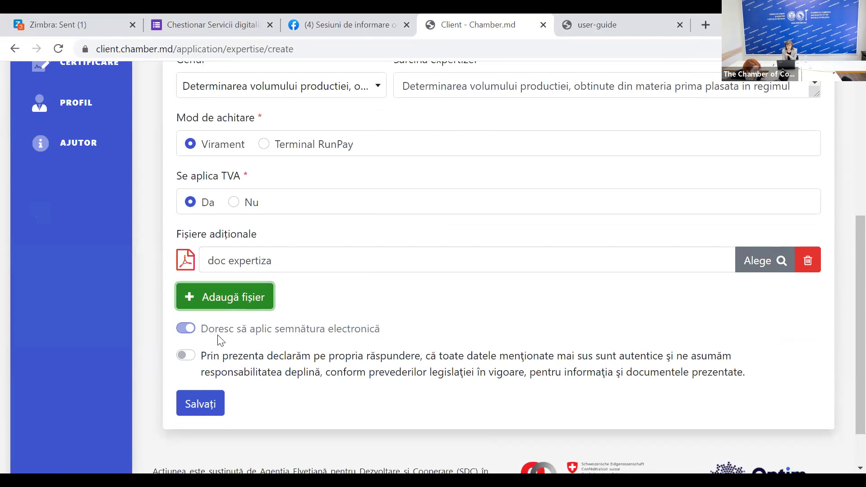
Accept the declaration on the authenticity of the data and save the expertise request
{"action": "left_click", "coordinate": [184, 357]}
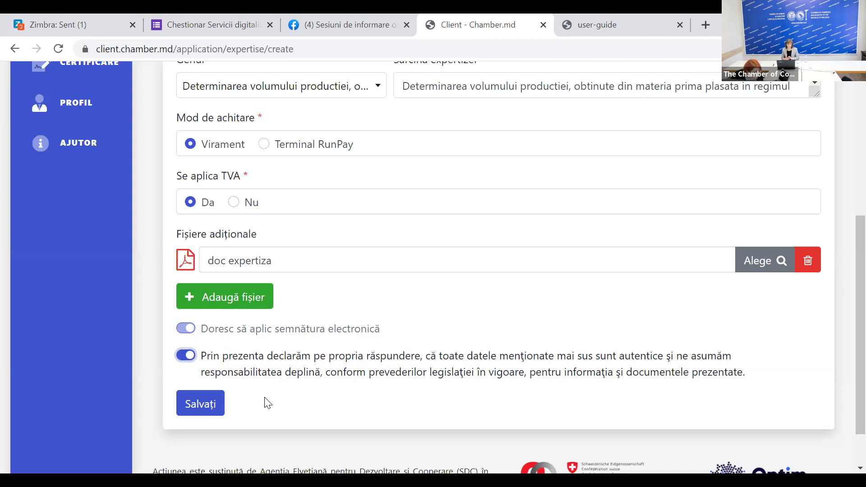
{"action": "left_click", "coordinate": [206, 406]}
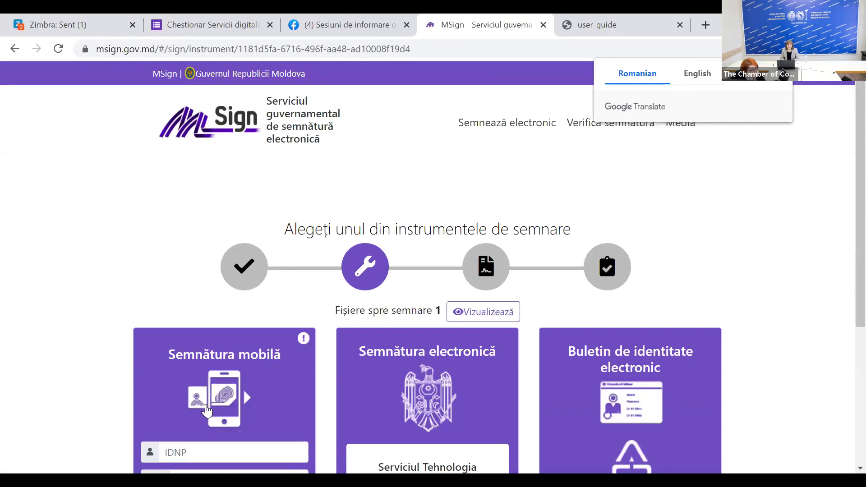
Sign the request in MSign with the electronic signature from Serviciul Tehnologia Informației și Securitate Cibernetică, using the offered certificate
{"action": "scroll", "coordinate": [42, 197], "scroll_direction": "down", "scroll_amount": 3}
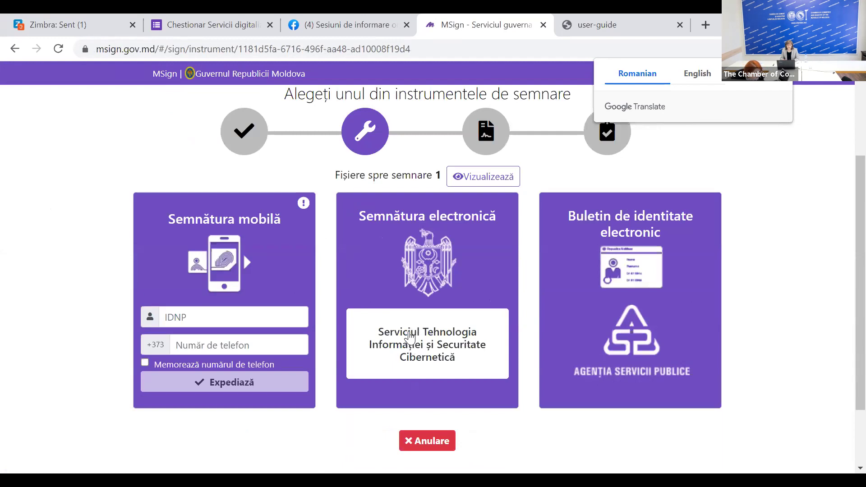
{"action": "left_click", "coordinate": [412, 348]}
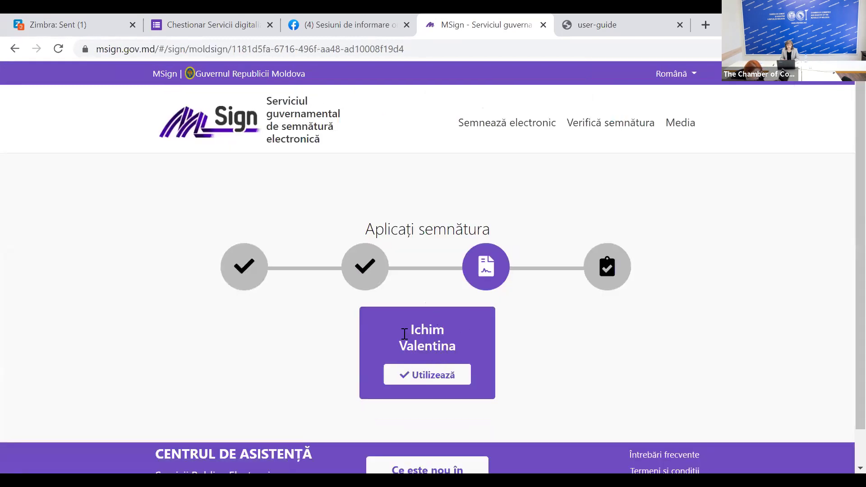
{"action": "left_click", "coordinate": [422, 375]}
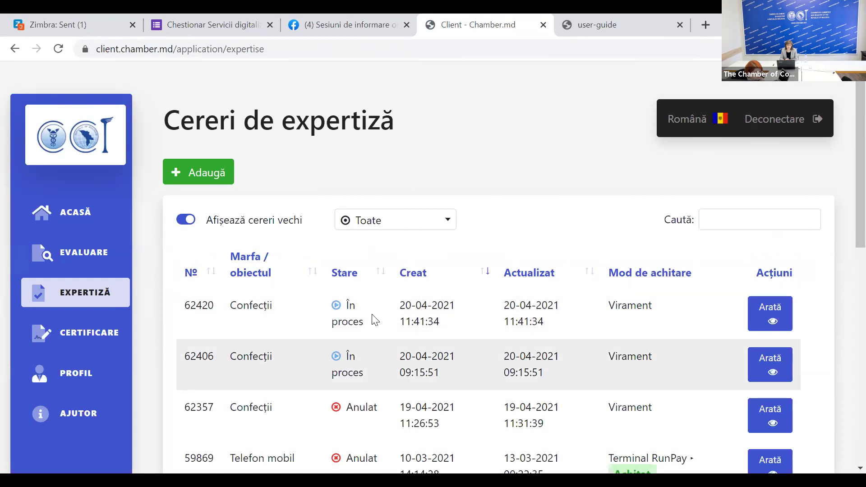
Examine the details of the newest Confecții request, down to its list of files
{"action": "left_click", "coordinate": [773, 318]}
{"action": "scroll", "coordinate": [359, 231], "scroll_direction": "down", "scroll_amount": 4}
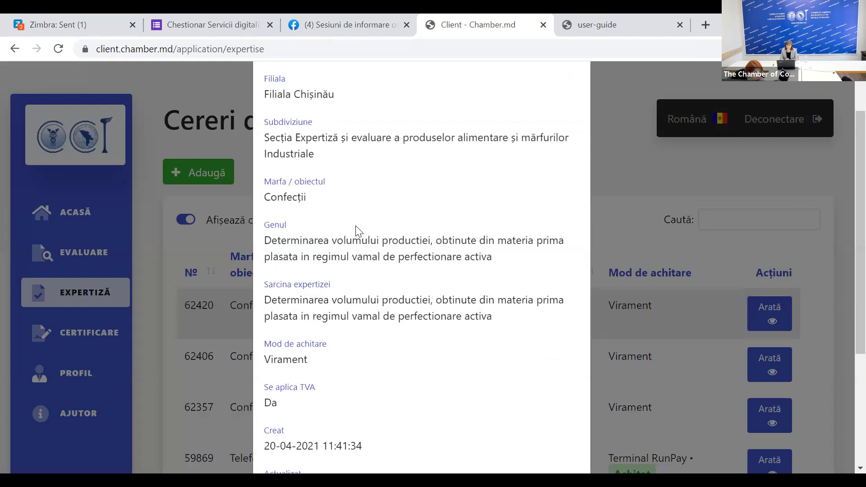
{"action": "scroll", "coordinate": [359, 231], "scroll_direction": "down", "scroll_amount": 1}
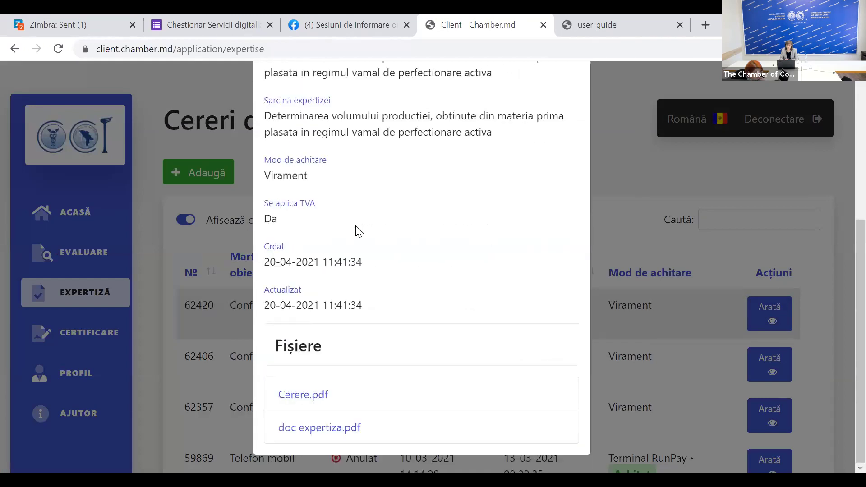
Check the request's Cerere.pdf through to its digital signature, and close the request details
{"action": "left_click", "coordinate": [294, 396]}
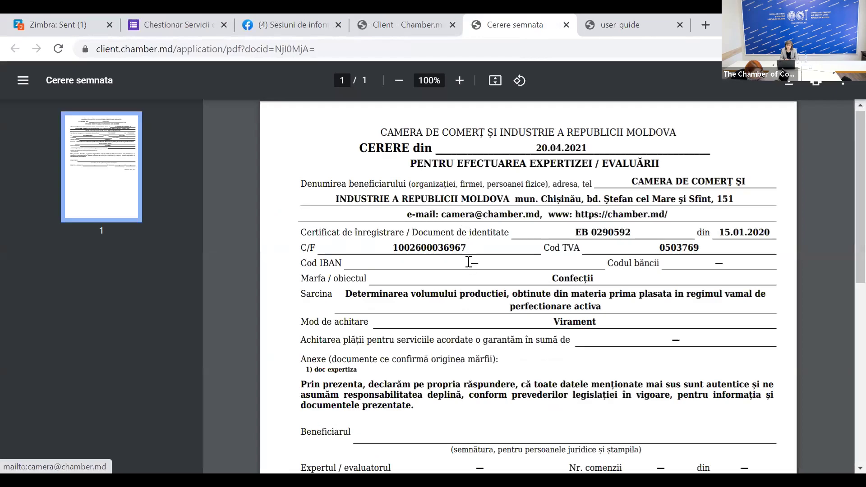
{"action": "scroll", "coordinate": [470, 262], "scroll_direction": "down", "scroll_amount": 8}
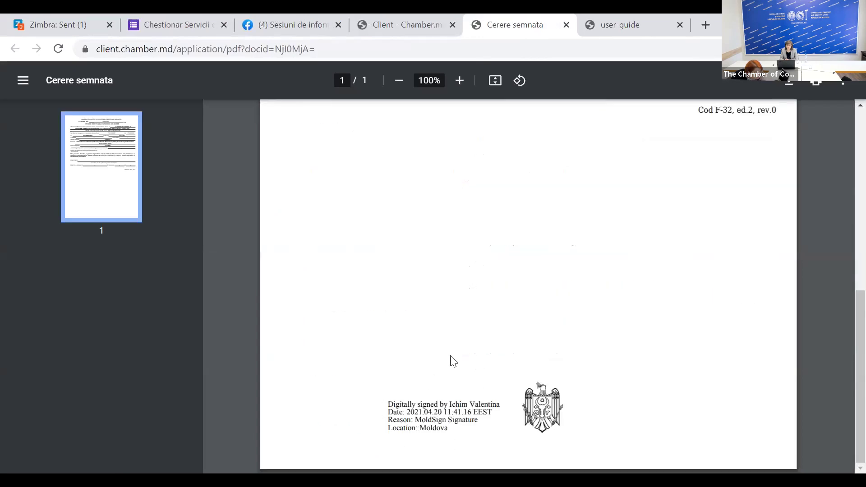
{"action": "left_click", "coordinate": [385, 28]}
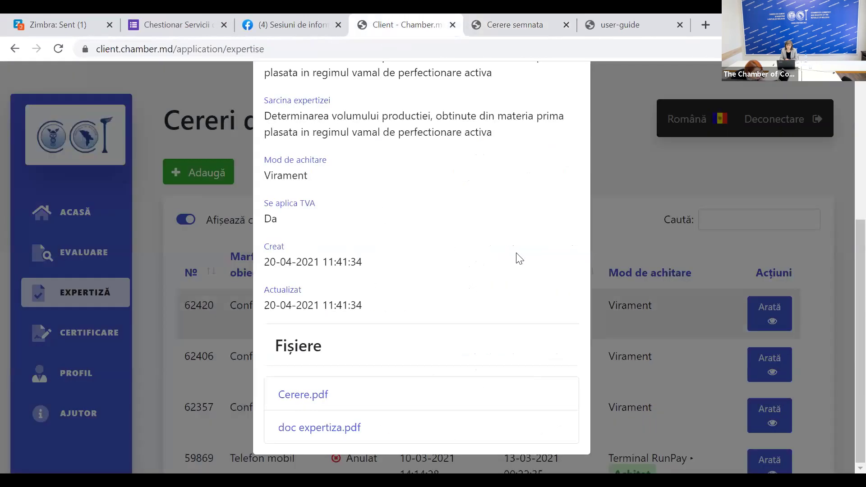
{"action": "scroll", "coordinate": [534, 231], "scroll_direction": "up", "scroll_amount": 10}
{"action": "left_click", "coordinate": [573, 100]}
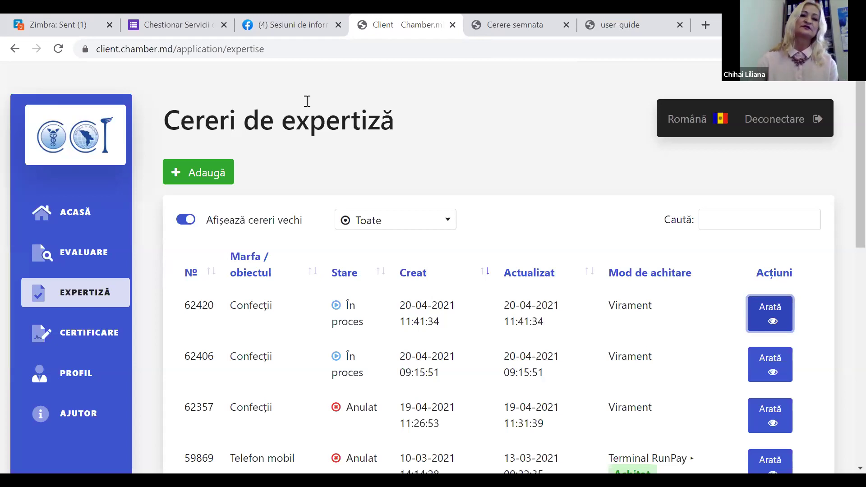
Reload the expertise request list repeatedly to check the newest request's status and update time
{"action": "left_click", "coordinate": [250, 48]}
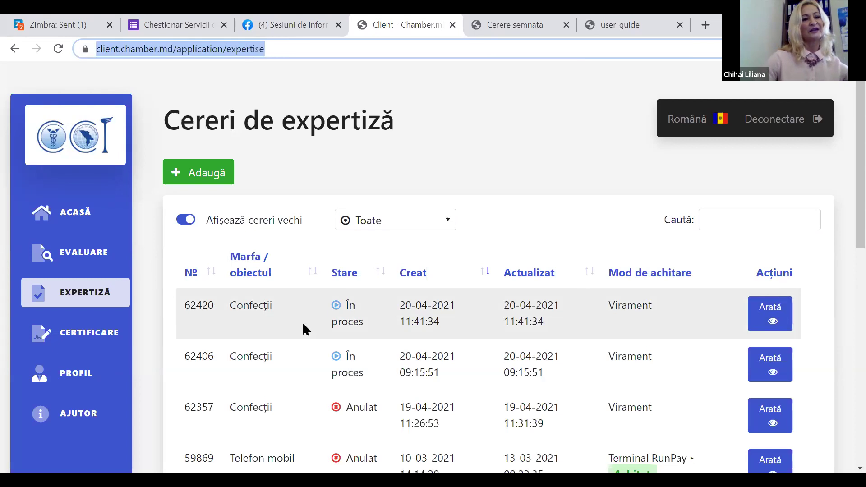
{"action": "left_click", "coordinate": [58, 49]}
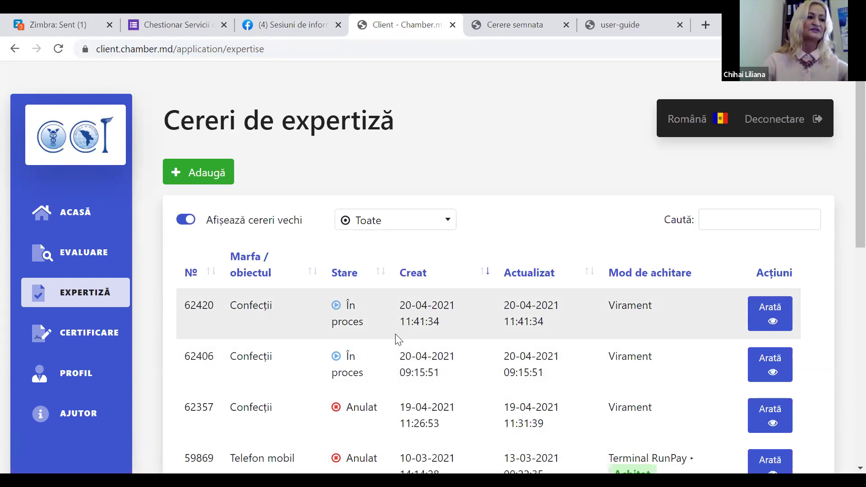
{"action": "left_click", "coordinate": [164, 48]}
{"action": "key", "text": "Return"}
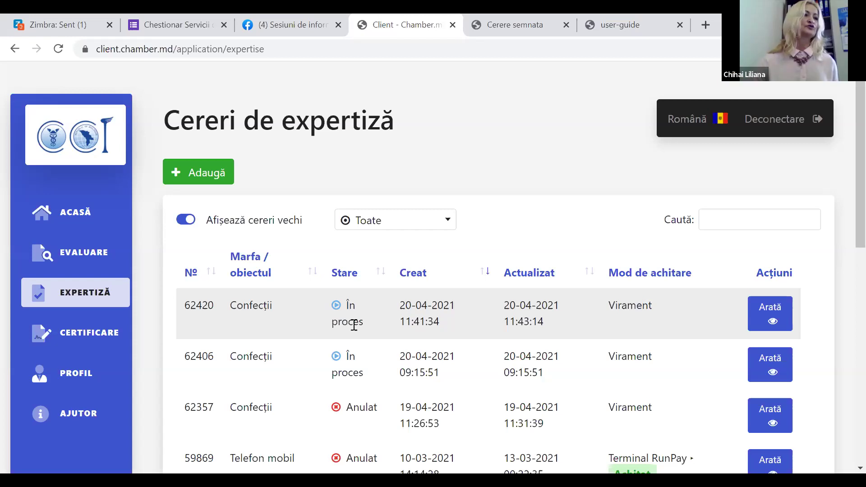
{"action": "left_click", "coordinate": [106, 48]}
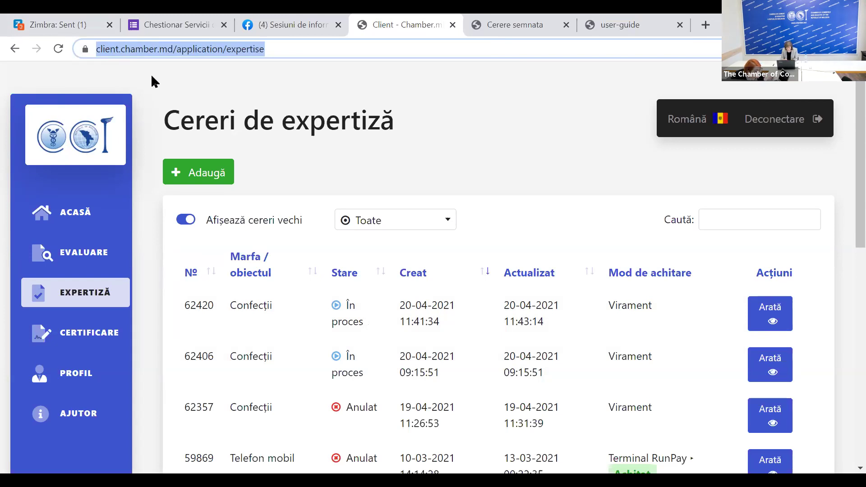
{"action": "key", "text": "Return"}
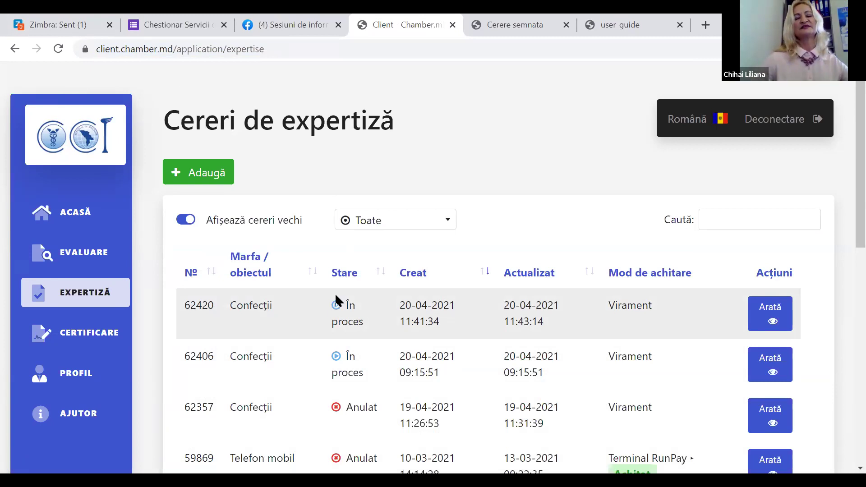
{"action": "left_click", "coordinate": [144, 49]}
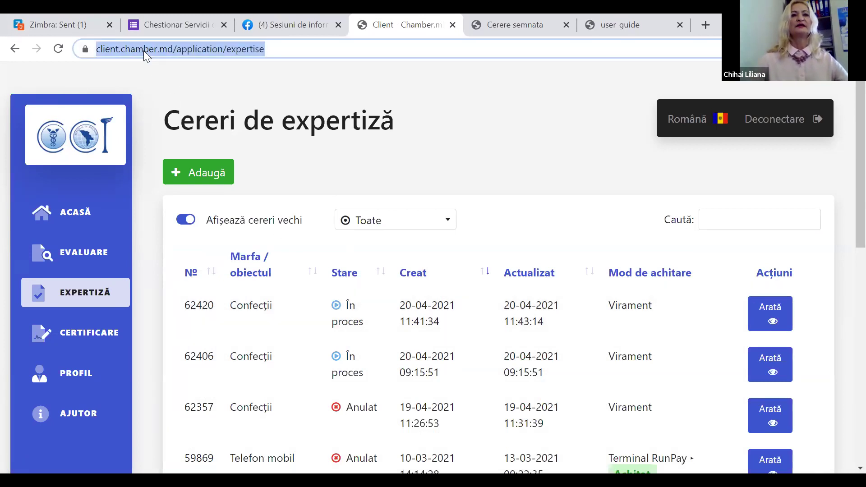
{"action": "key", "text": "Return"}
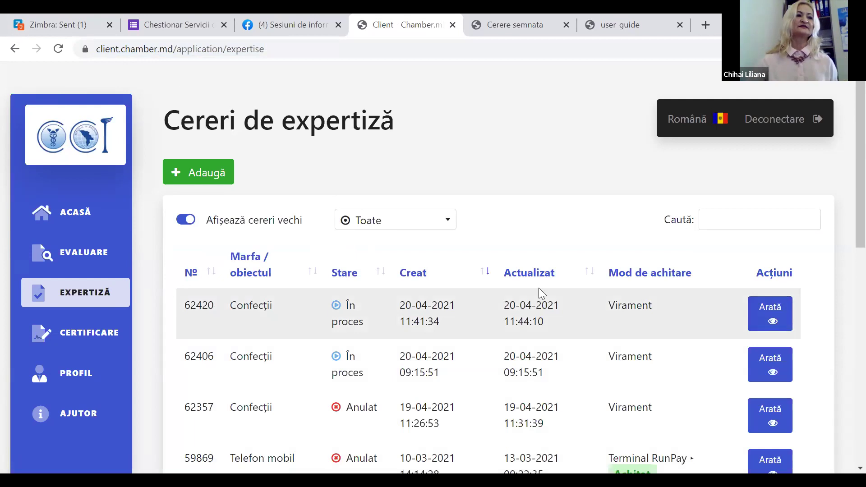
{"action": "left_click", "coordinate": [197, 51]}
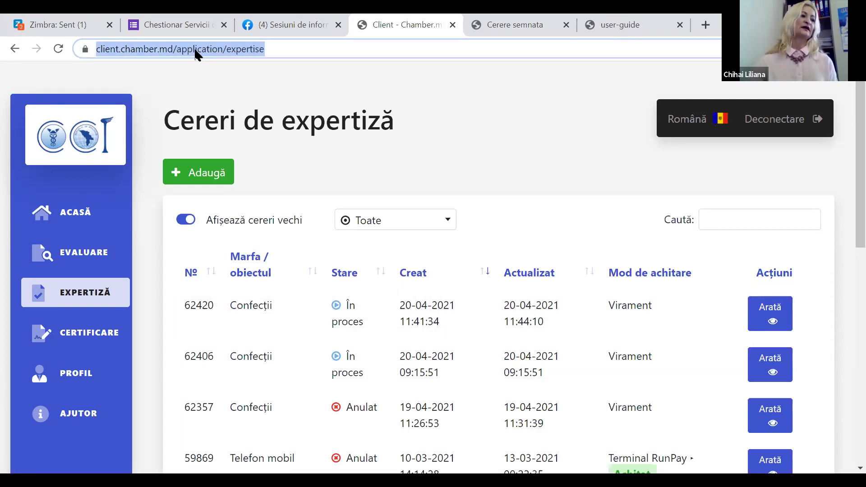
{"action": "key", "text": "Return"}
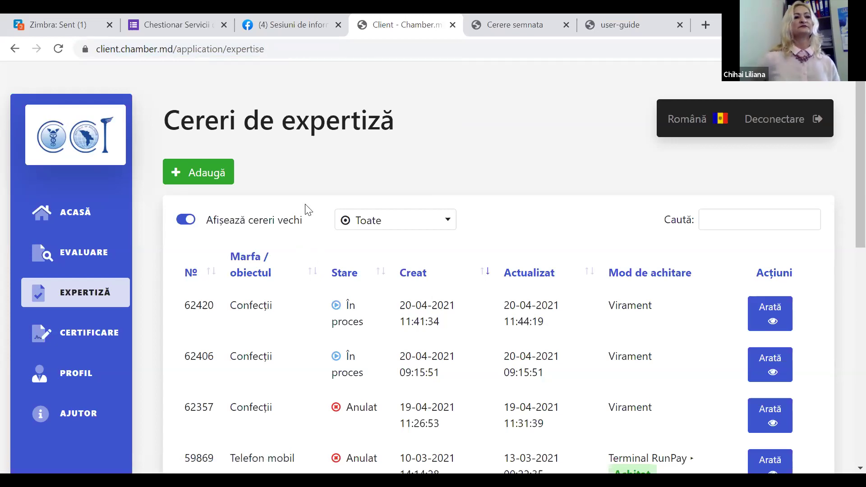
Refresh the Cereri de expertiză page several times to look for a status change on the newest Confecții request
{"action": "left_click", "coordinate": [184, 46]}
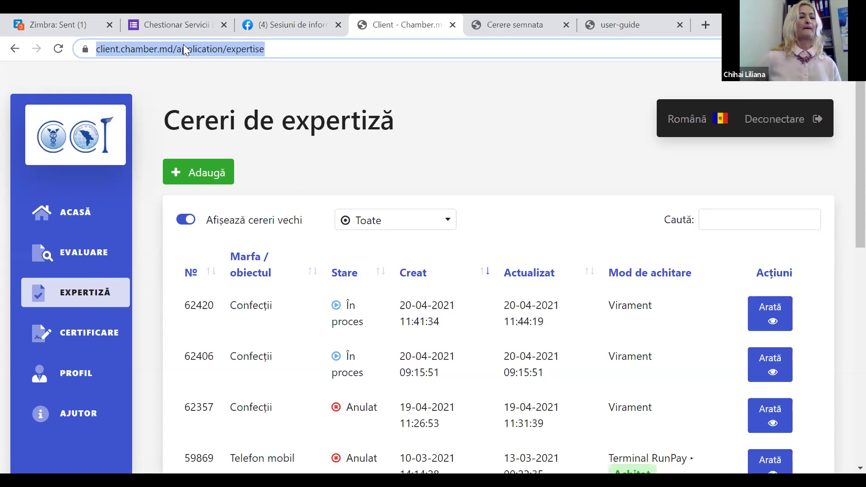
{"action": "key", "text": "Return"}
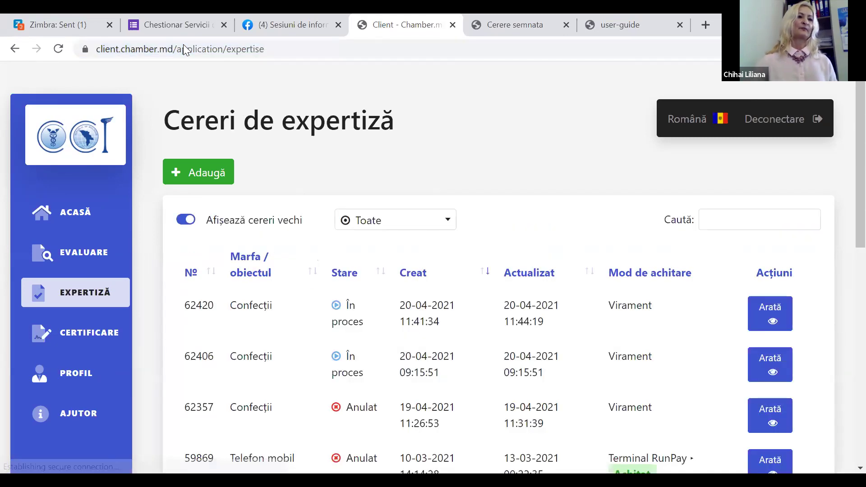
{"action": "left_click", "coordinate": [58, 49]}
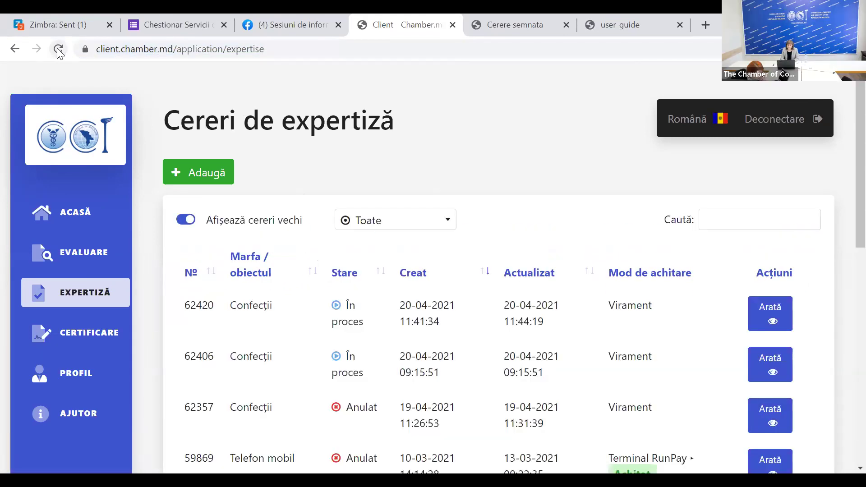
{"action": "left_click", "coordinate": [58, 49]}
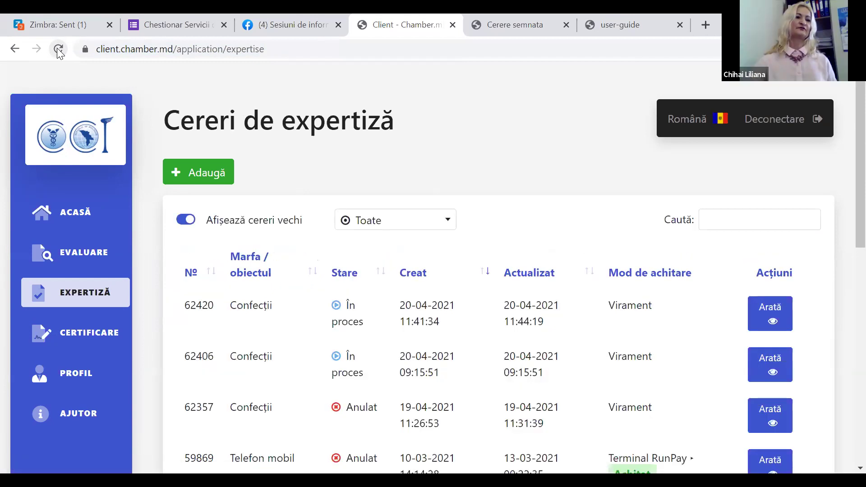
{"action": "left_click", "coordinate": [58, 48]}
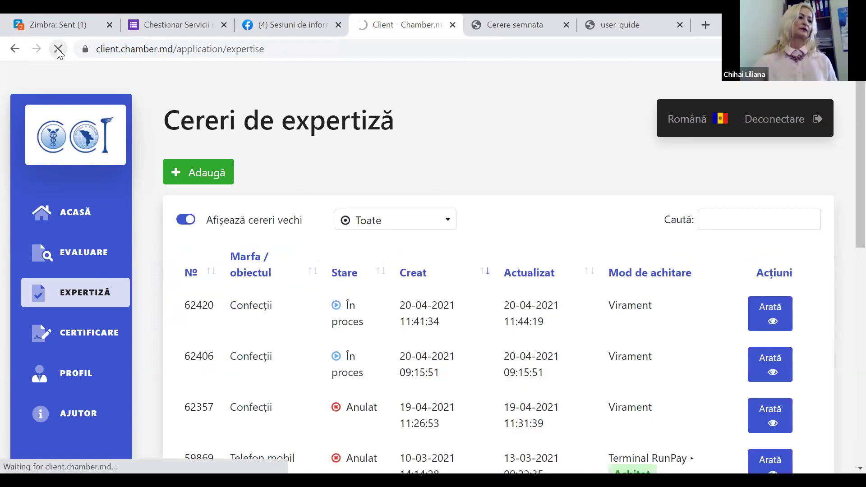
{"action": "left_click", "coordinate": [57, 49]}
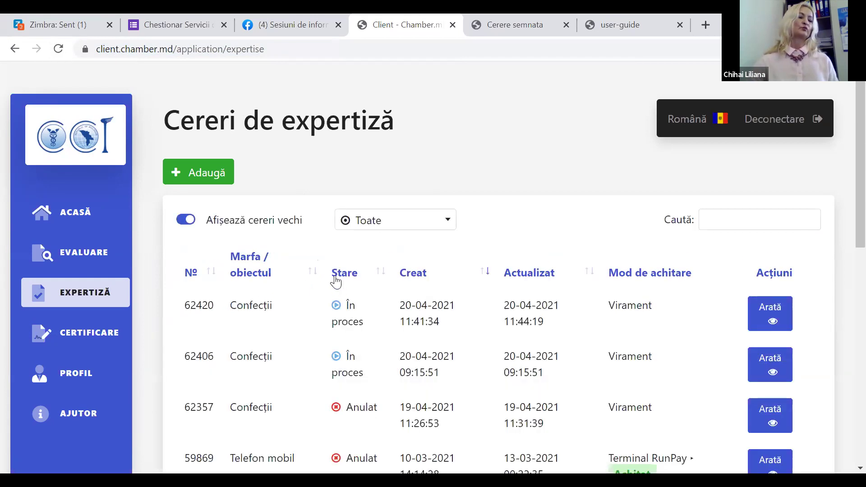
Check the newest Confecții request's payment details, update time and attached files, and close its details
{"action": "left_click", "coordinate": [767, 318]}
{"action": "scroll", "coordinate": [367, 291], "scroll_direction": "down", "scroll_amount": 5}
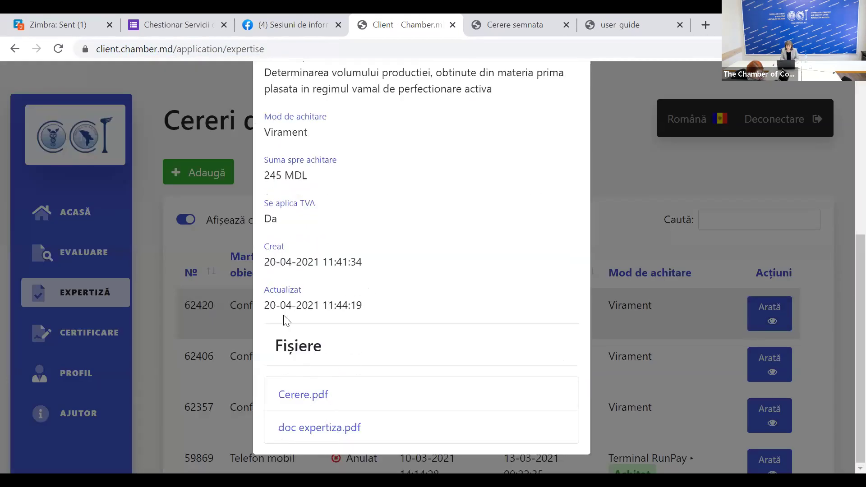
{"action": "left_click", "coordinate": [641, 215]}
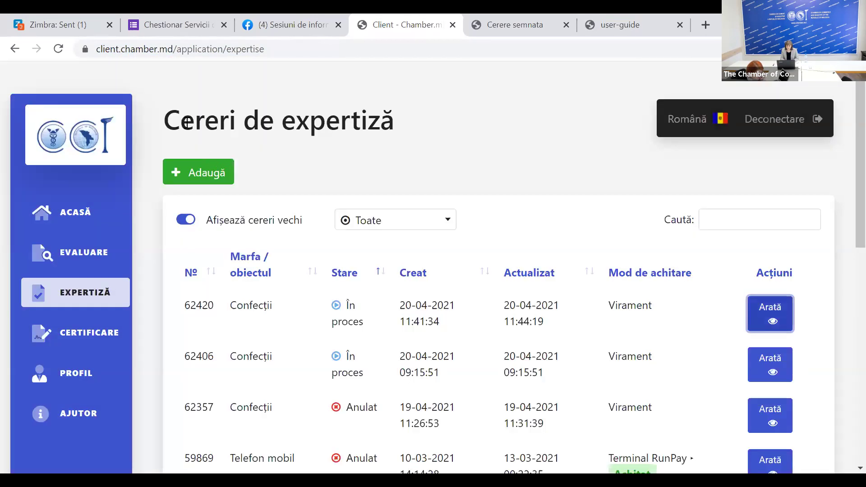
{"action": "left_click", "coordinate": [164, 52]}
{"action": "key", "text": "Escape"}
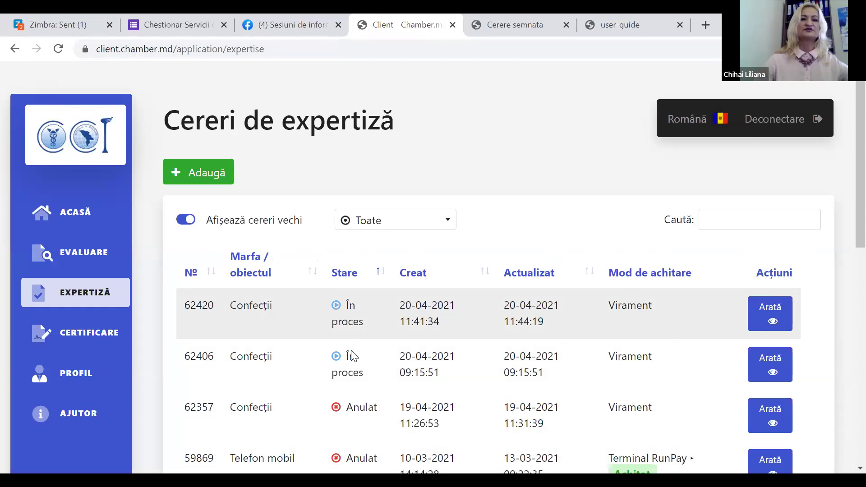
Reopen the newest request's details, review its files and its branch, subdivision and expertise type, and close them
{"action": "left_click", "coordinate": [751, 316]}
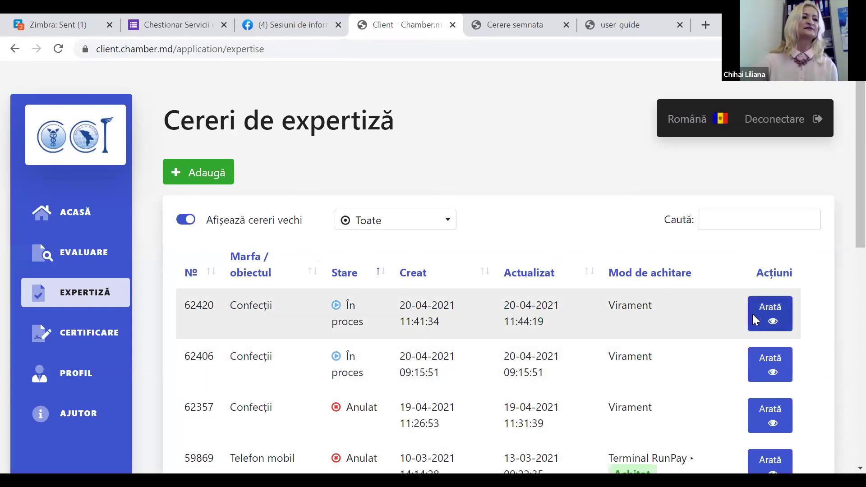
{"action": "scroll", "coordinate": [327, 266], "scroll_direction": "down", "scroll_amount": 5}
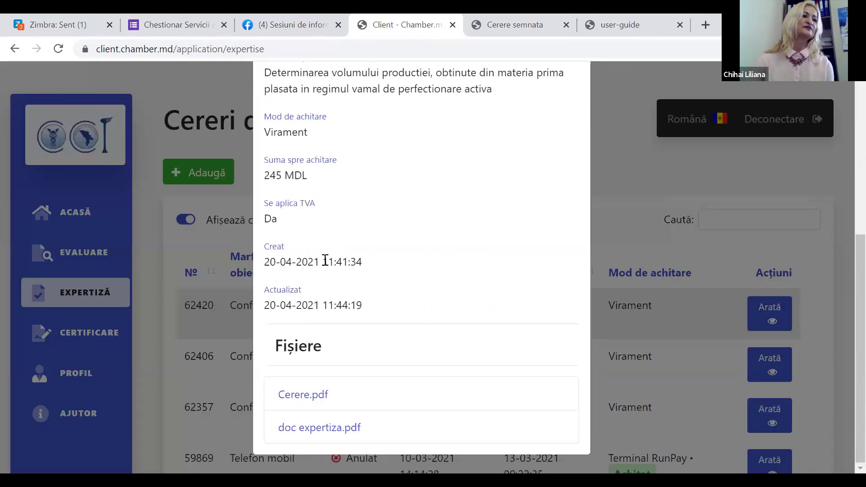
{"action": "scroll", "coordinate": [340, 278], "scroll_direction": "up", "scroll_amount": 5}
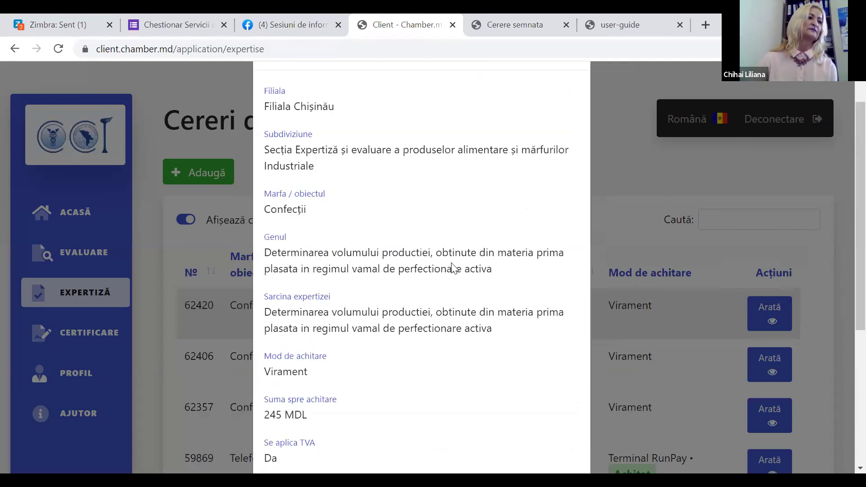
{"action": "left_click", "coordinate": [573, 103]}
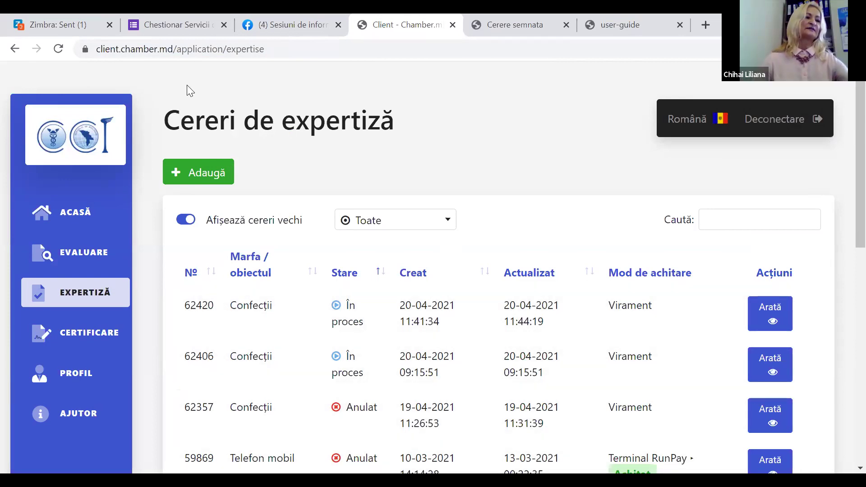
Keep reloading the expertise request list and look over the entries' Stare and Actualizat columns for updates
{"action": "left_click", "coordinate": [150, 50]}
{"action": "key", "text": "Return"}
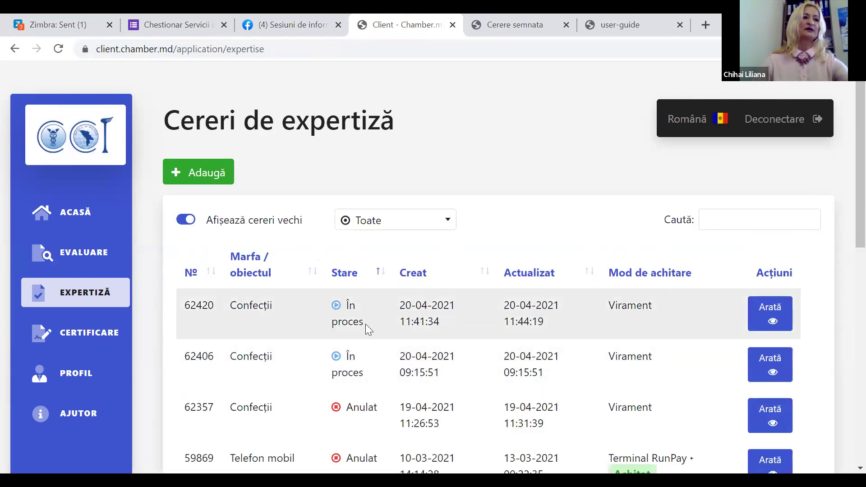
{"action": "scroll", "coordinate": [367, 333], "scroll_direction": "down", "scroll_amount": 3}
{"action": "scroll", "coordinate": [361, 352], "scroll_direction": "up", "scroll_amount": 3}
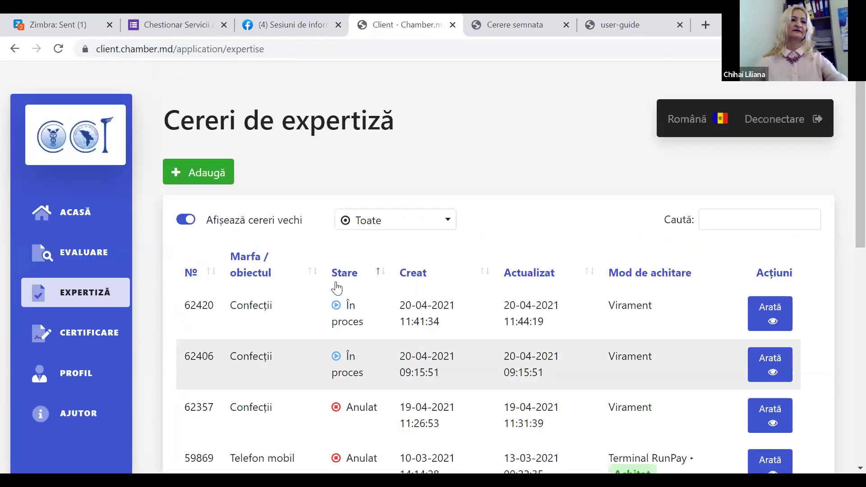
{"action": "left_click", "coordinate": [140, 48]}
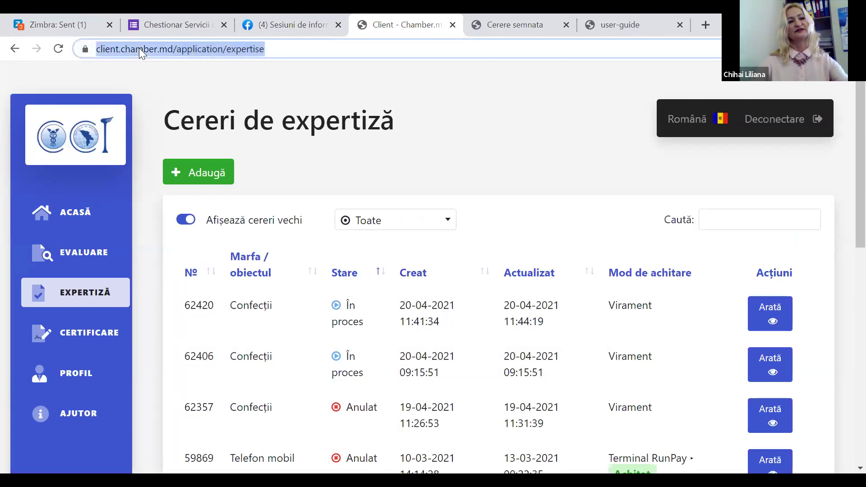
{"action": "key", "text": "Return"}
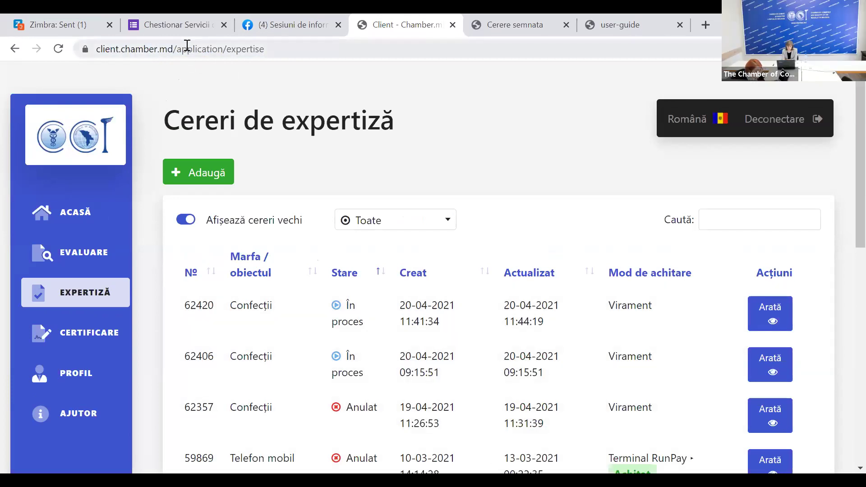
{"action": "left_click", "coordinate": [187, 45]}
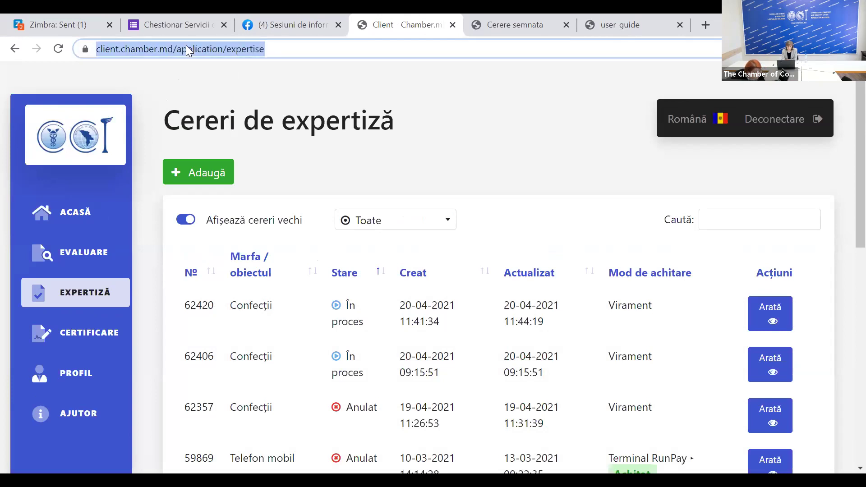